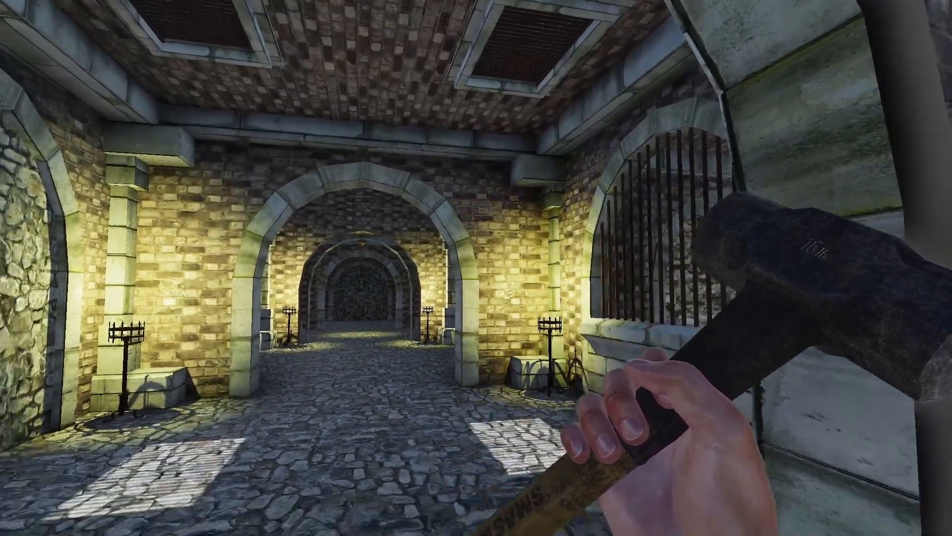
key(w)
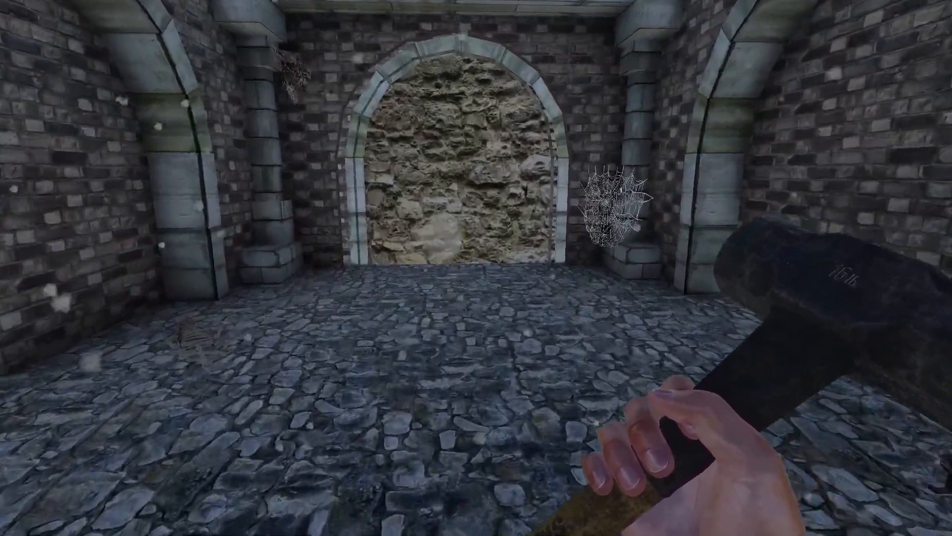
key(w)
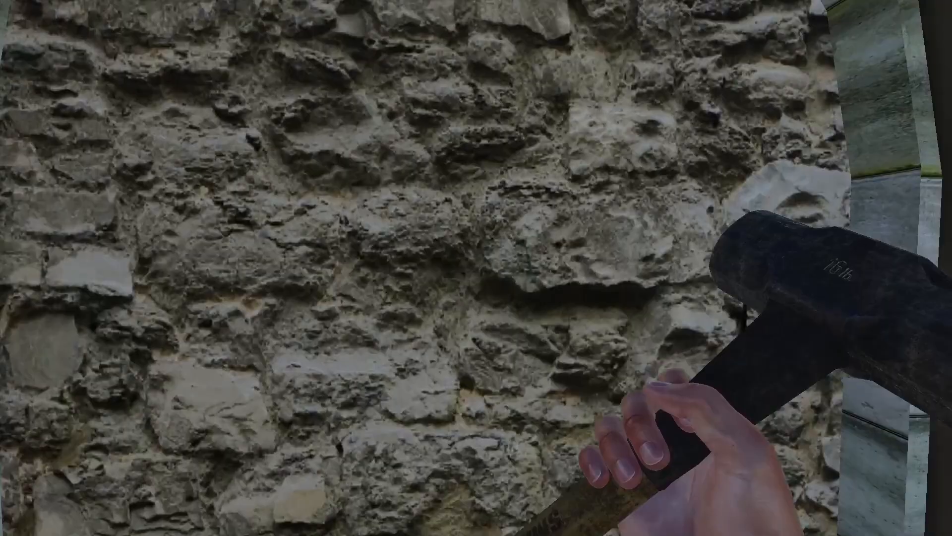
click(476, 267)
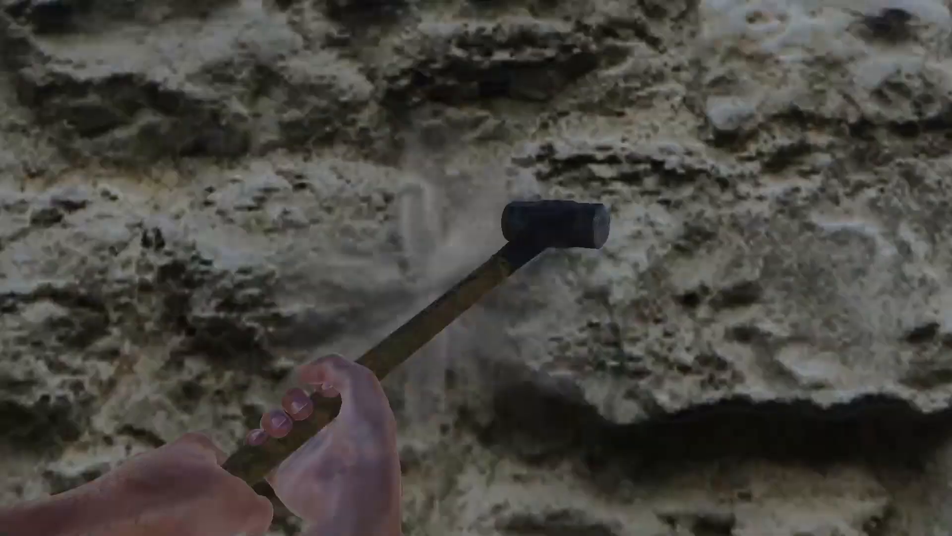
click(477, 268)
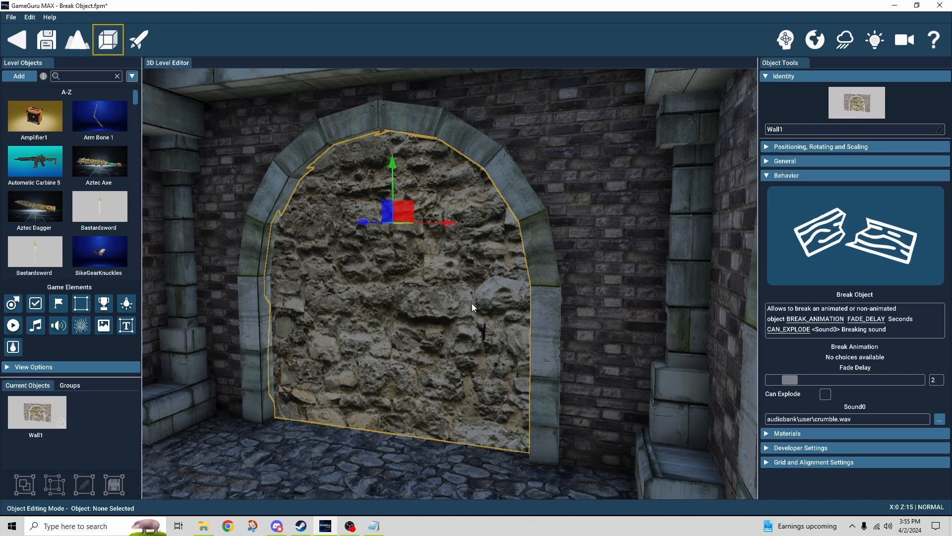
Examine the blocked archway Wall1 and its Break Object behavior options, including Fade Delay, Can Explode and Sound0
right_drag(472, 303, 482, 303)
key(w)
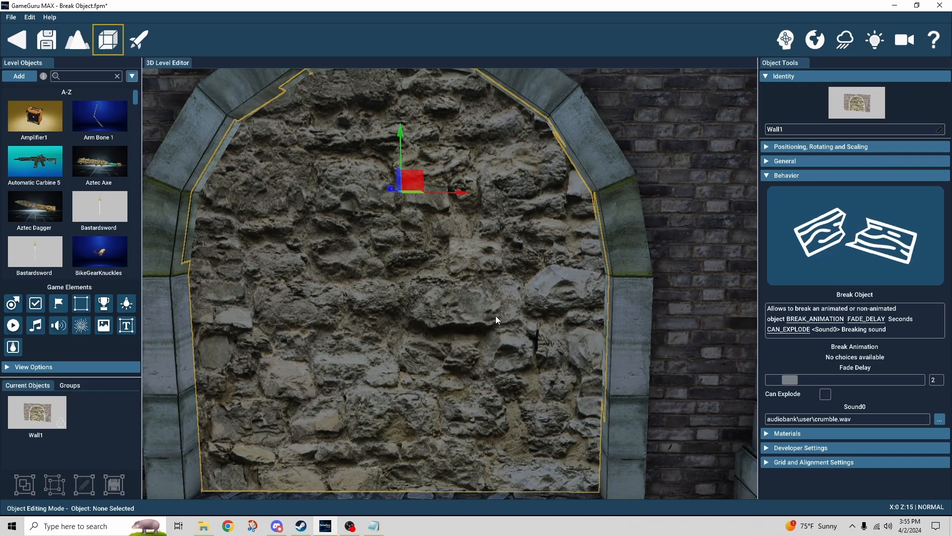
scroll(495, 318, down, 2)
scroll(489, 321, down, 1)
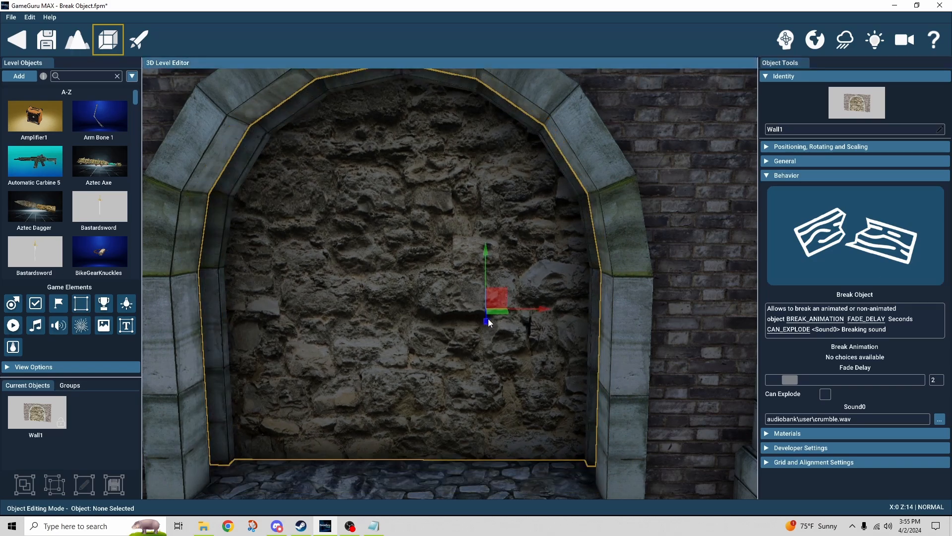
scroll(478, 318, up, 3)
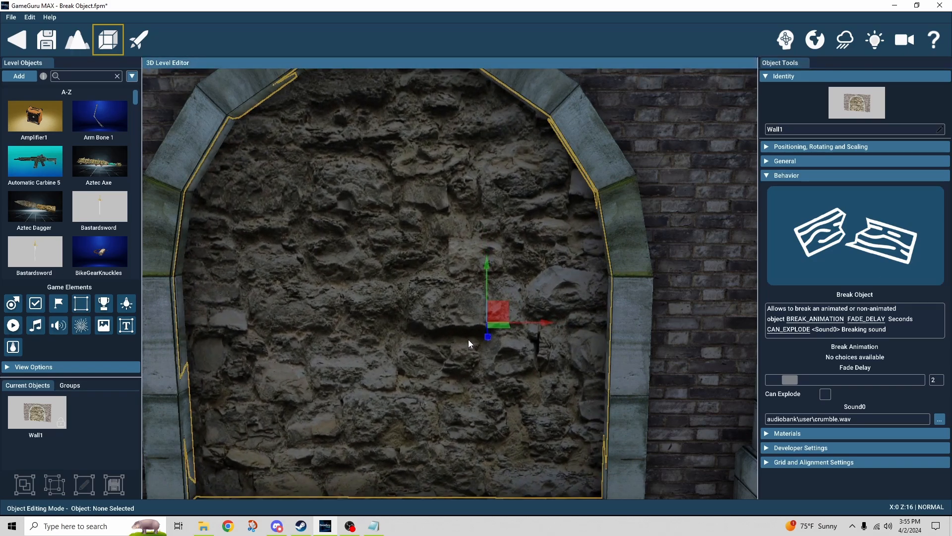
scroll(468, 340, down, 1)
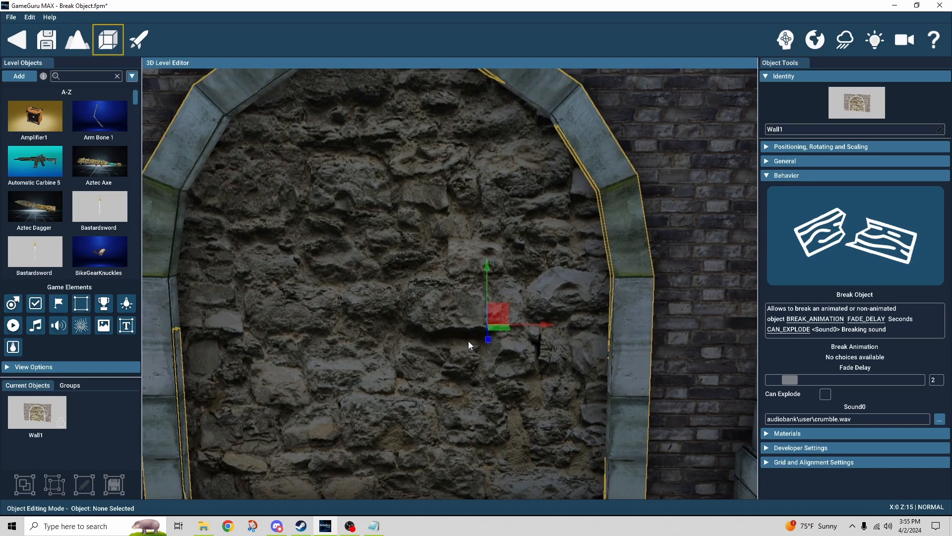
right_drag(468, 340, 505, 355)
scroll(504, 357, down, 1)
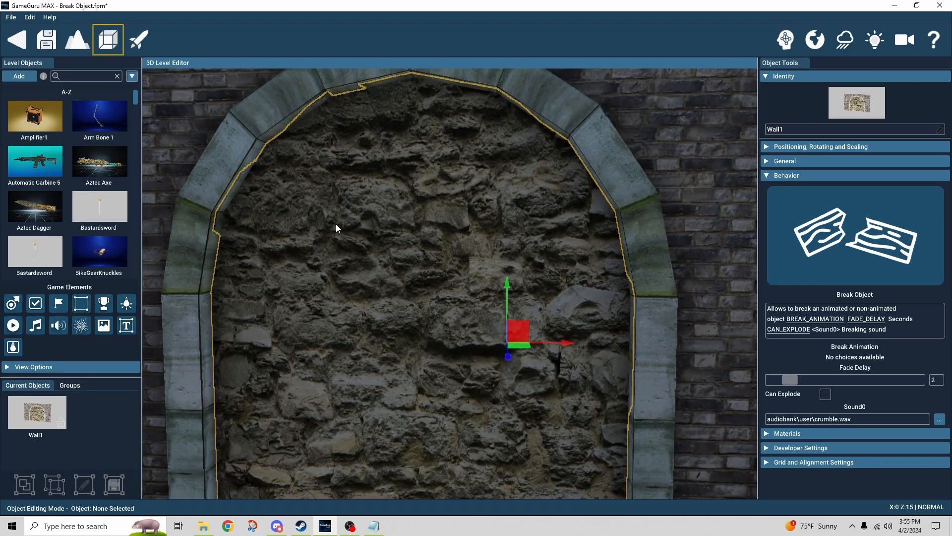
right_drag(336, 225, 493, 266)
scroll(685, 269, up, 1)
right_drag(685, 271, 704, 272)
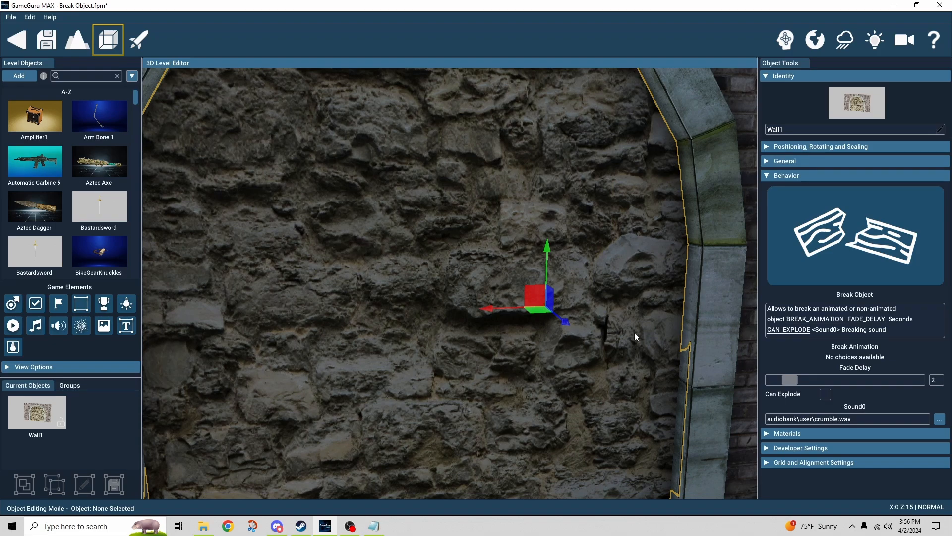
right_drag(630, 329, 649, 327)
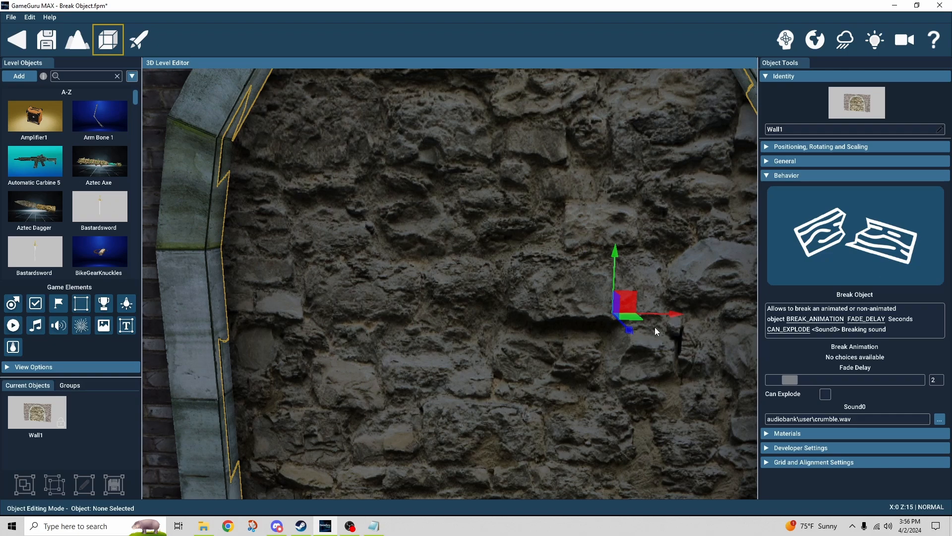
mouse_move(654, 327)
right_down()
mouse_move(663, 338)
mouse_move(718, 346)
mouse_move(641, 338)
mouse_move(656, 331)
right_up()
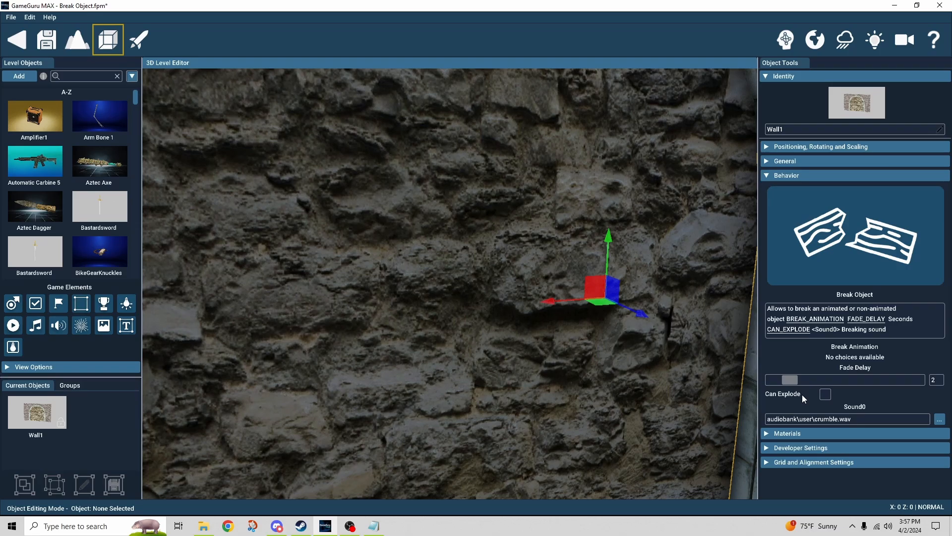
Try placing a Barrel Explosive from the object library, found with "exp", on the cobblestone floor, and delete it
right_drag(564, 358, 719, 361)
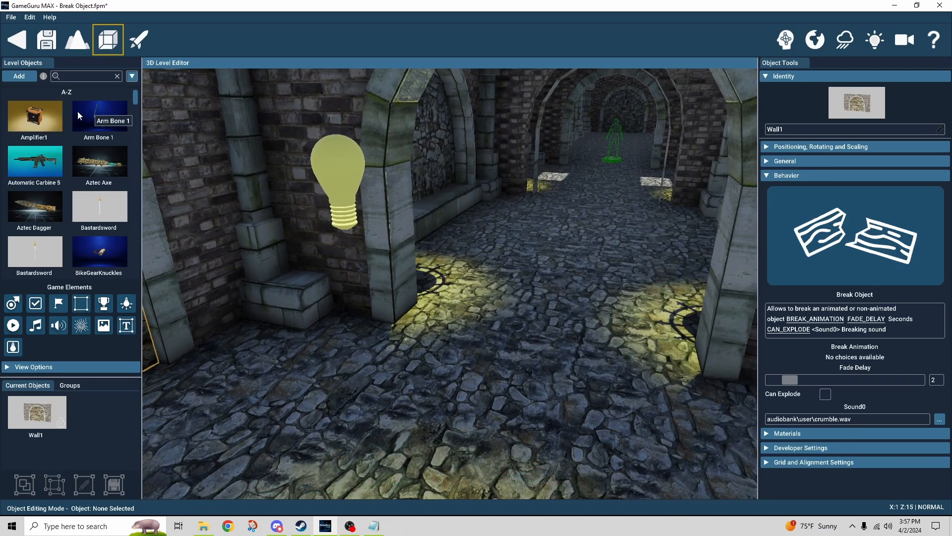
click(28, 76)
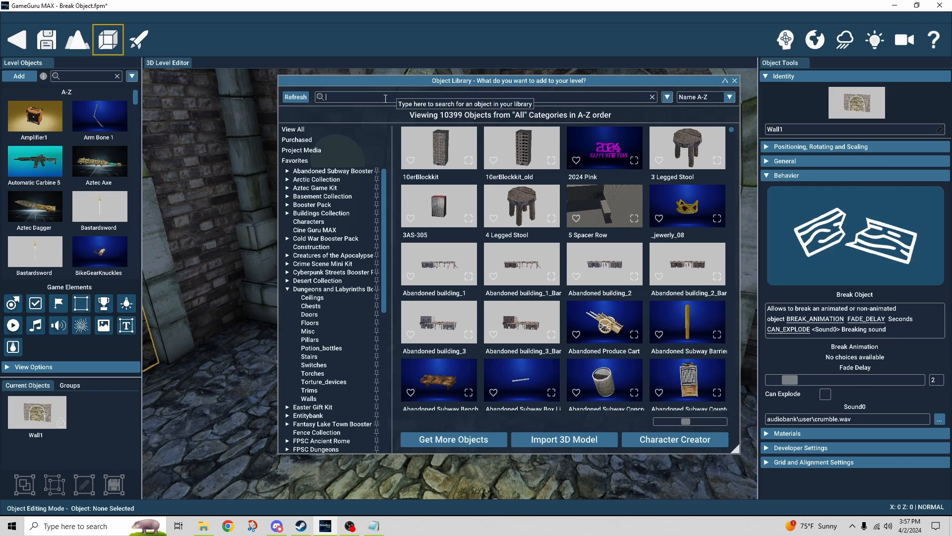
text(exp)
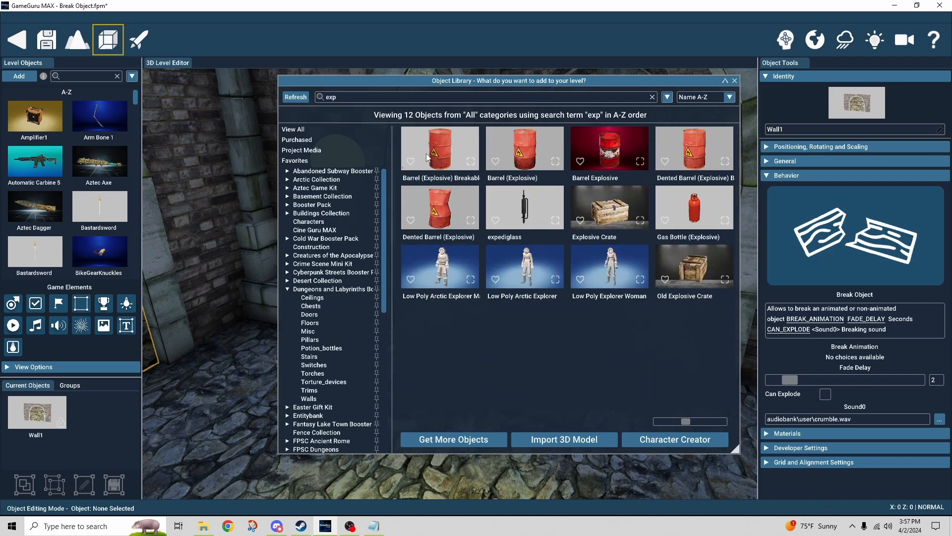
drag(590, 163, 484, 358)
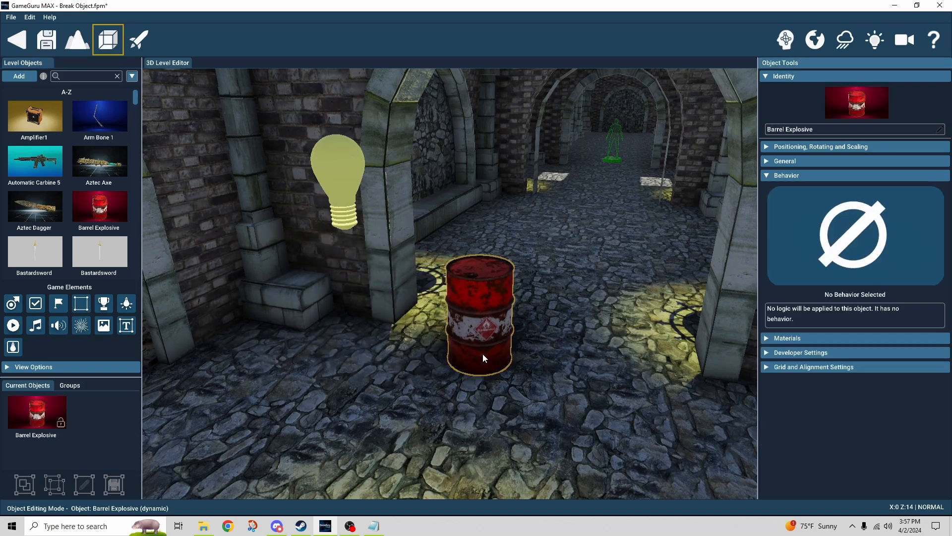
click(481, 313)
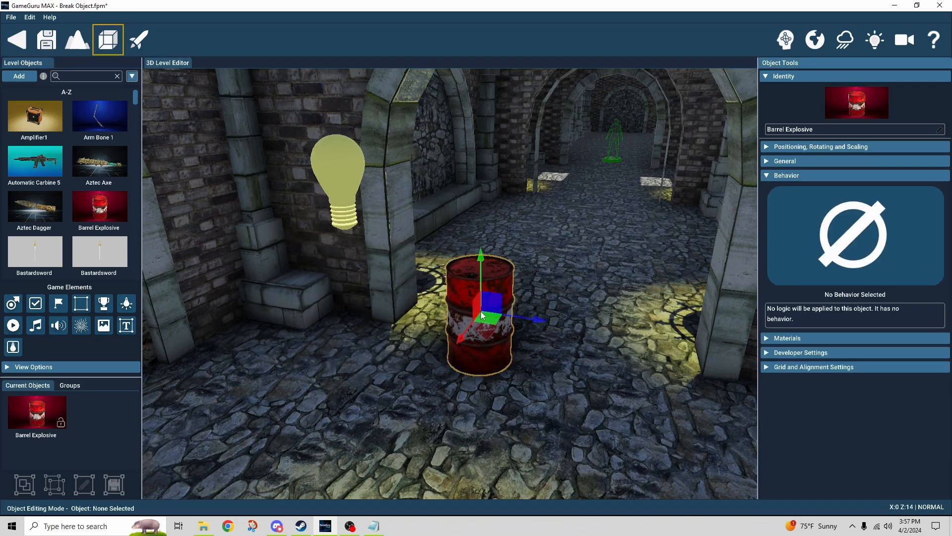
key(Delete)
Select the blocked archway Wall1 again to review its Can Explode option
right_drag(480, 311, 799, 412)
scroll(485, 317, up, 1)
click(511, 325)
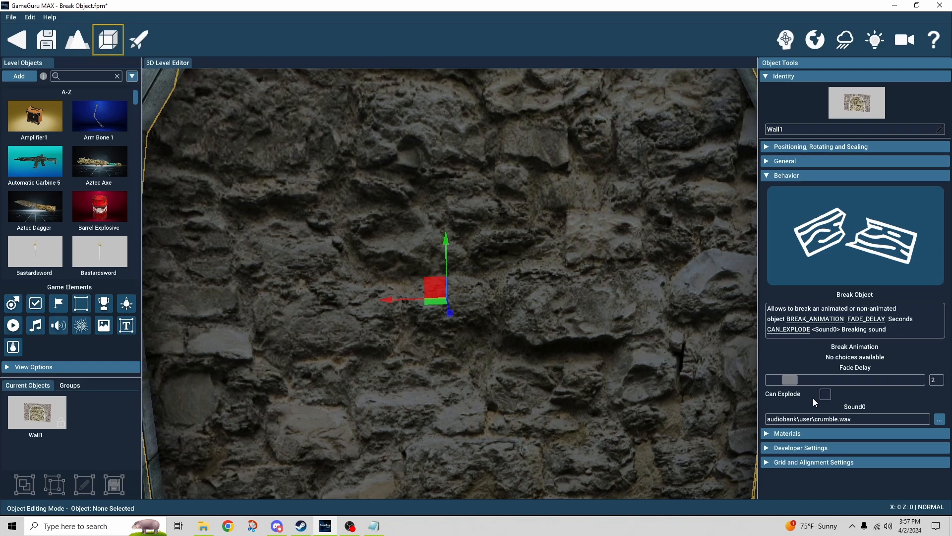
right_drag(633, 351, 636, 358)
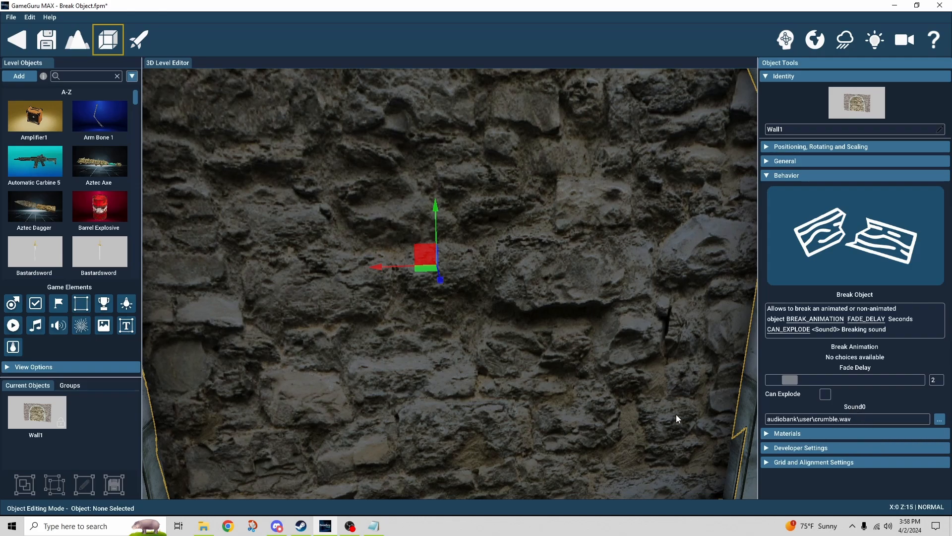
Show the Trigger Zone's logic links and open the general settings of the linked Lost Caverns Grey Rock 1 above the arch
mouse_move(676, 414)
right_down()
mouse_move(640, 412)
mouse_move(644, 387)
mouse_move(546, 397)
mouse_move(585, 377)
mouse_move(714, 417)
mouse_move(634, 407)
mouse_move(595, 371)
mouse_move(640, 421)
mouse_move(533, 367)
right_up()
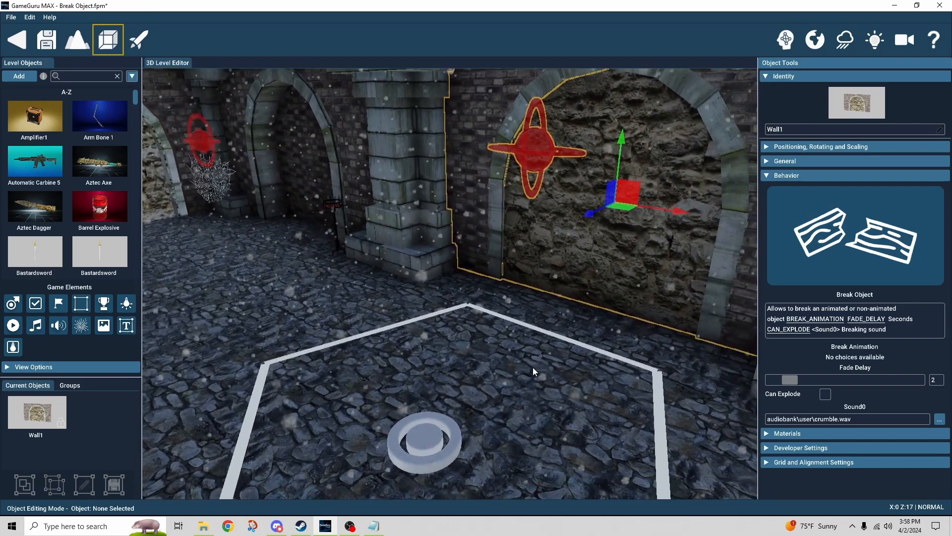
click(445, 431)
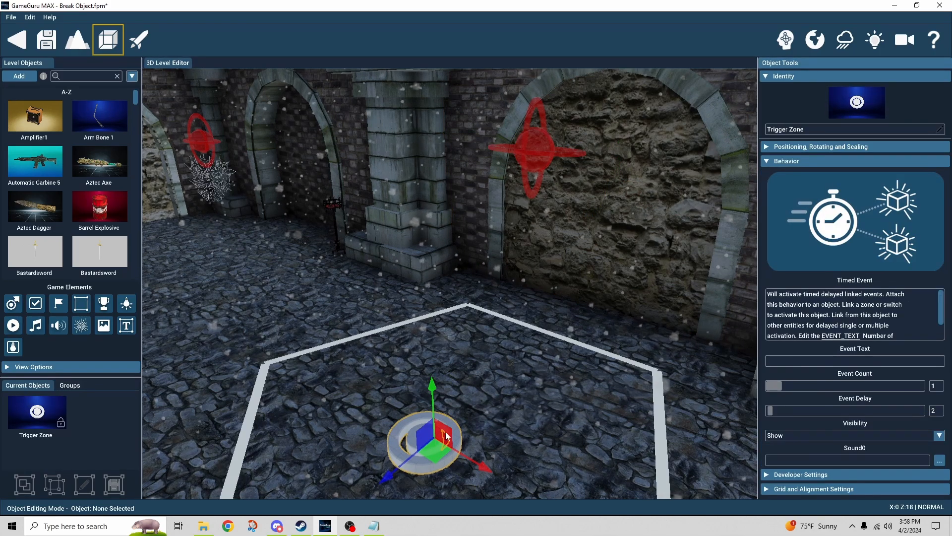
click(786, 41)
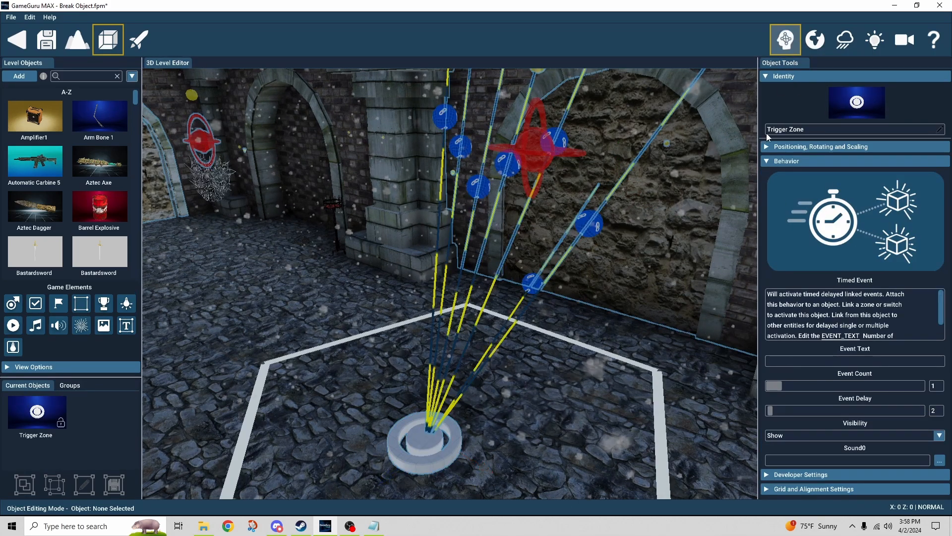
right_drag(640, 297, 455, 251)
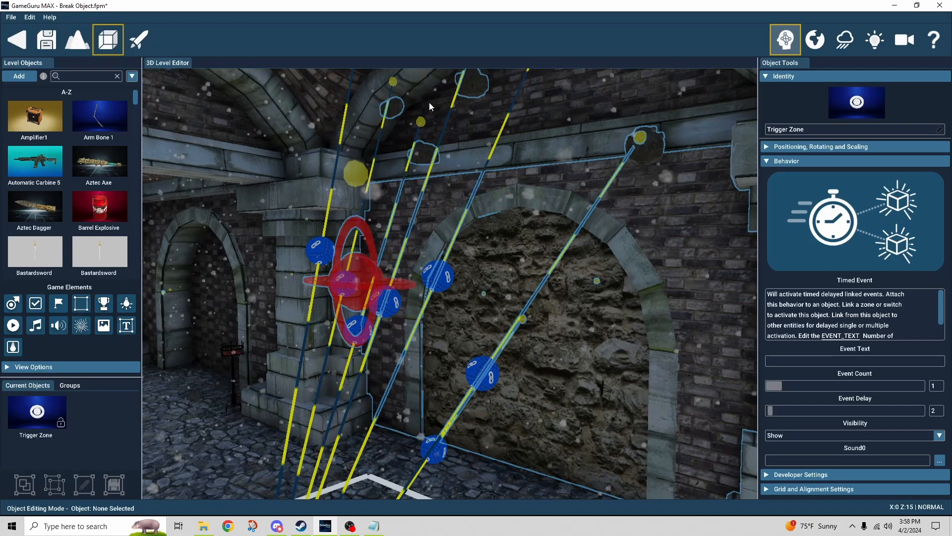
click(647, 137)
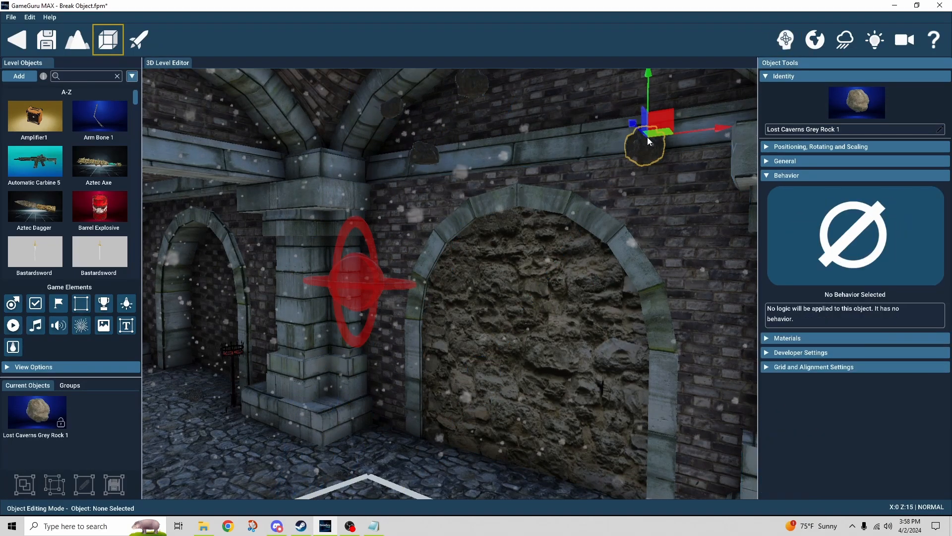
click(766, 161)
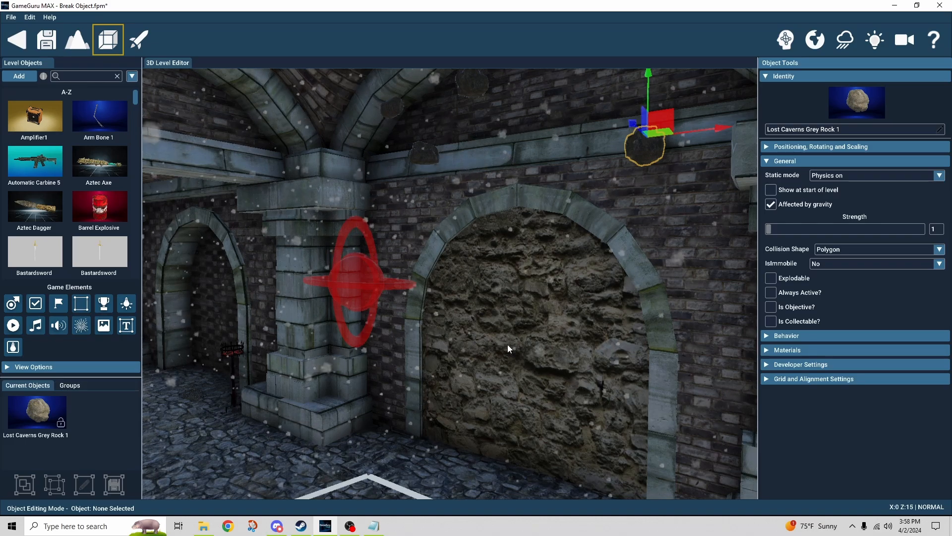
Select the Particles emitter in front of the blocked archway and view its particle settings
right_drag(508, 345, 518, 283)
key(a)
click(510, 269)
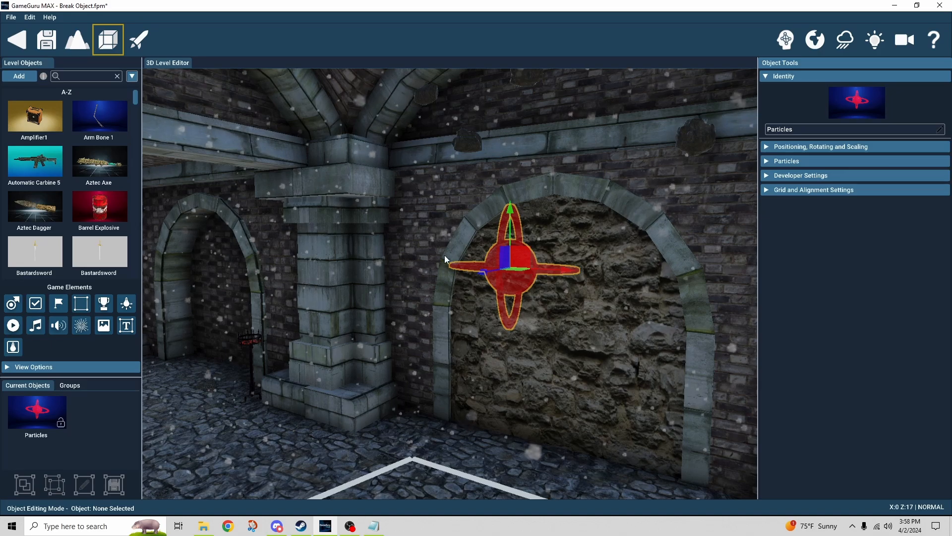
right_drag(445, 254, 288, 233)
click(25, 19)
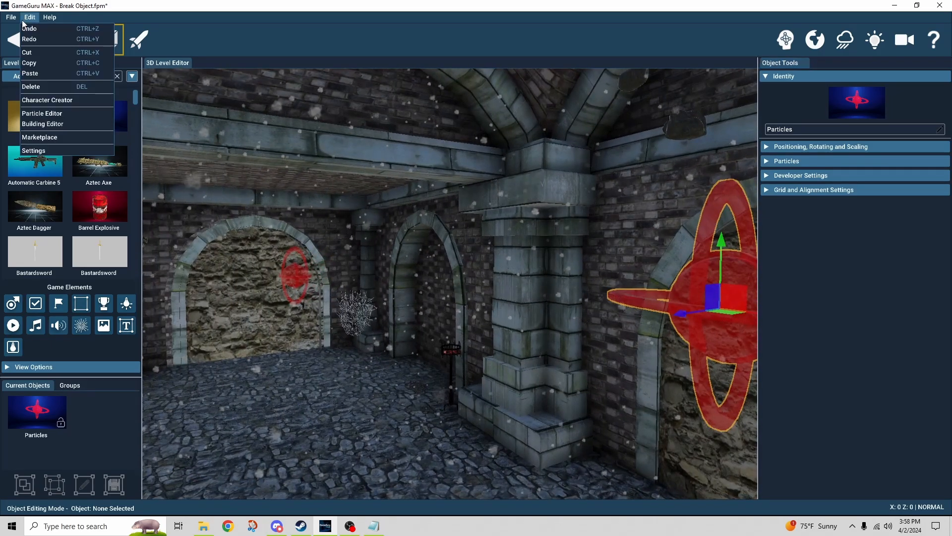
click(237, 47)
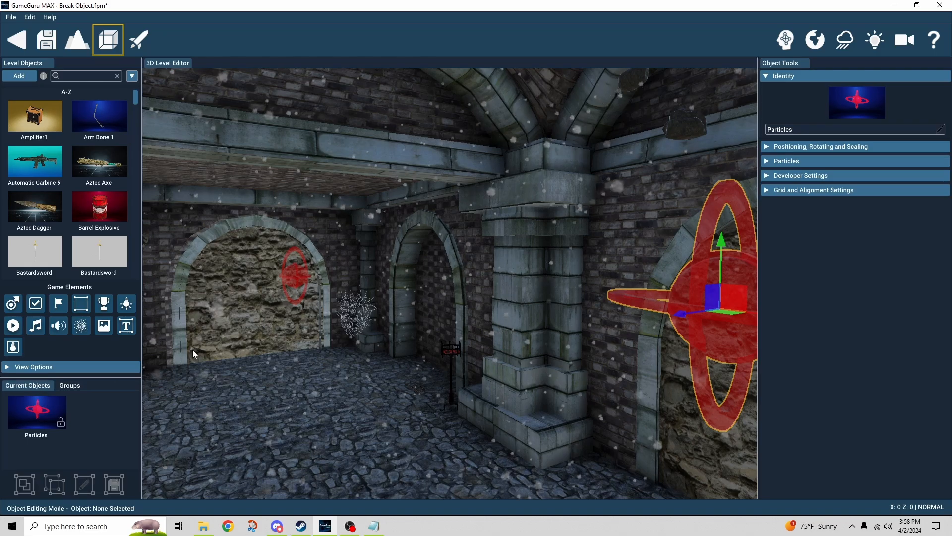
right_drag(217, 302, 443, 309)
click(443, 301)
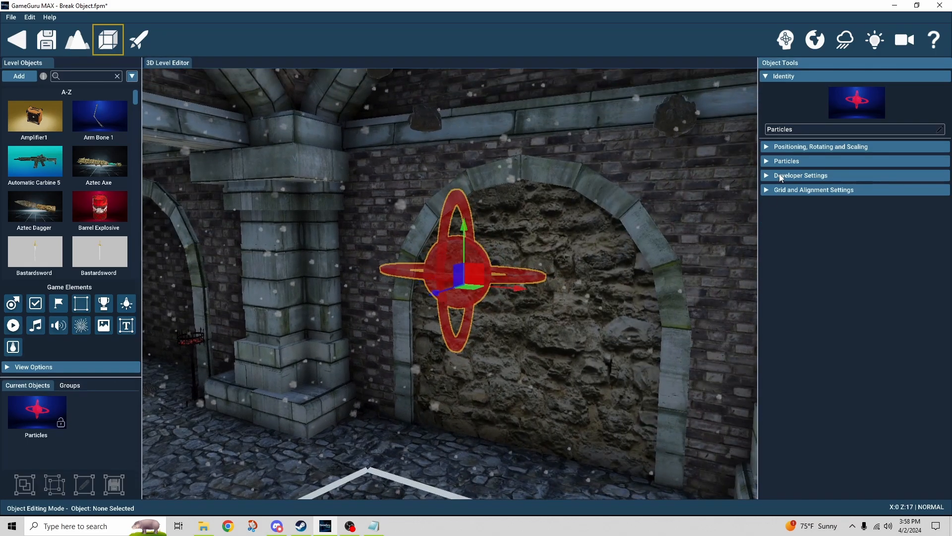
click(787, 160)
scroll(813, 246, down, 3)
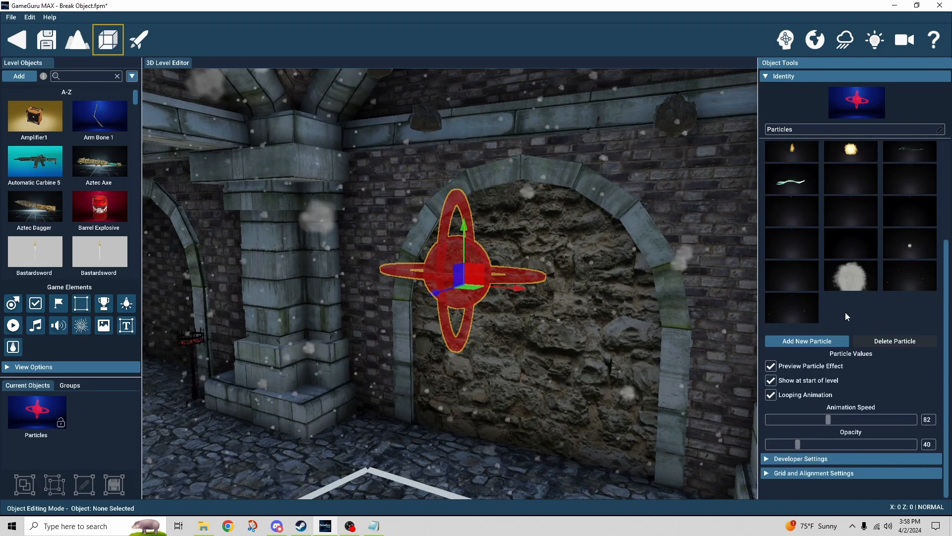
Browse the Particle Editor's effect files through the explosion presets, and close the editor and particle library without adding anything
click(808, 342)
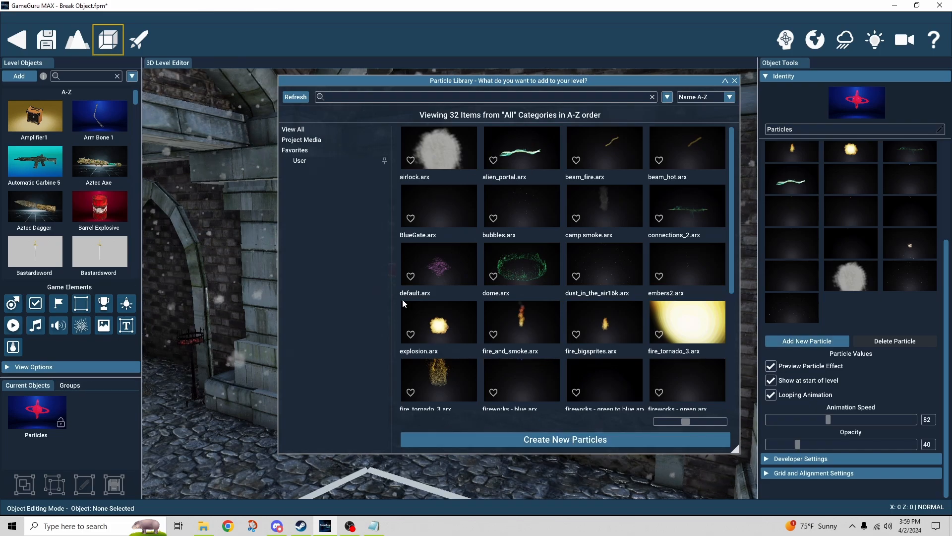
click(554, 441)
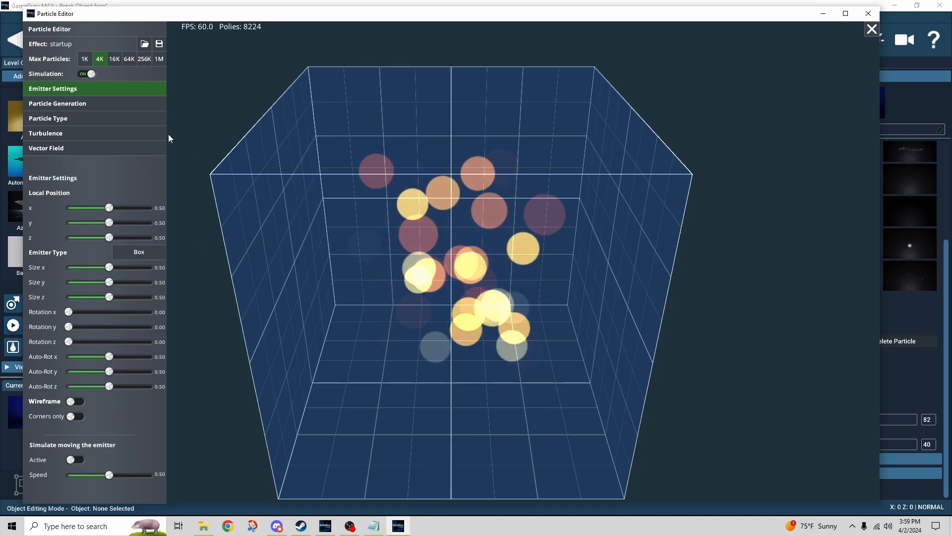
click(144, 45)
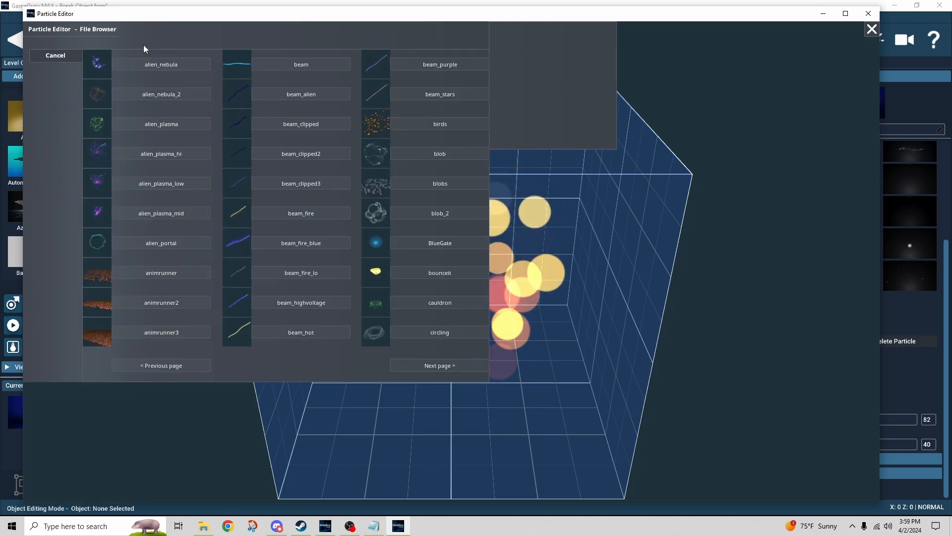
click(452, 368)
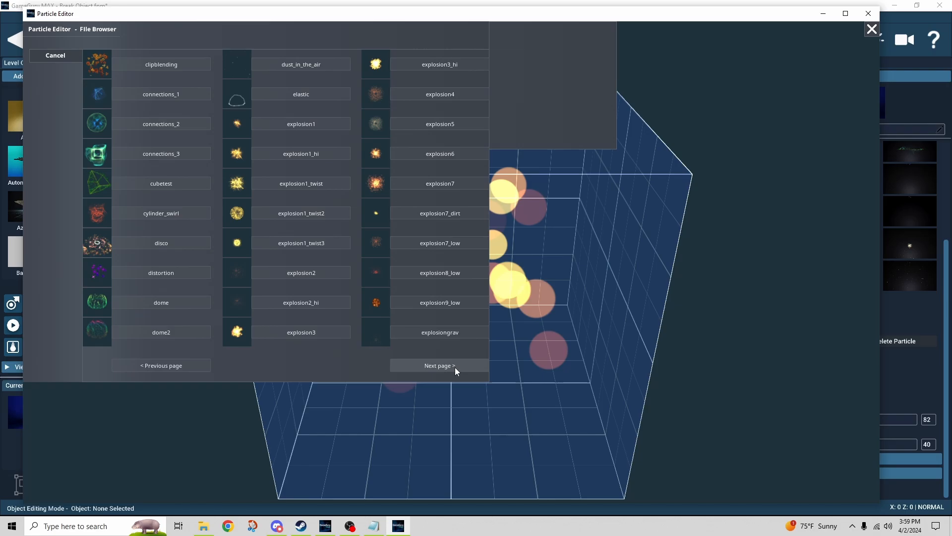
click(454, 367)
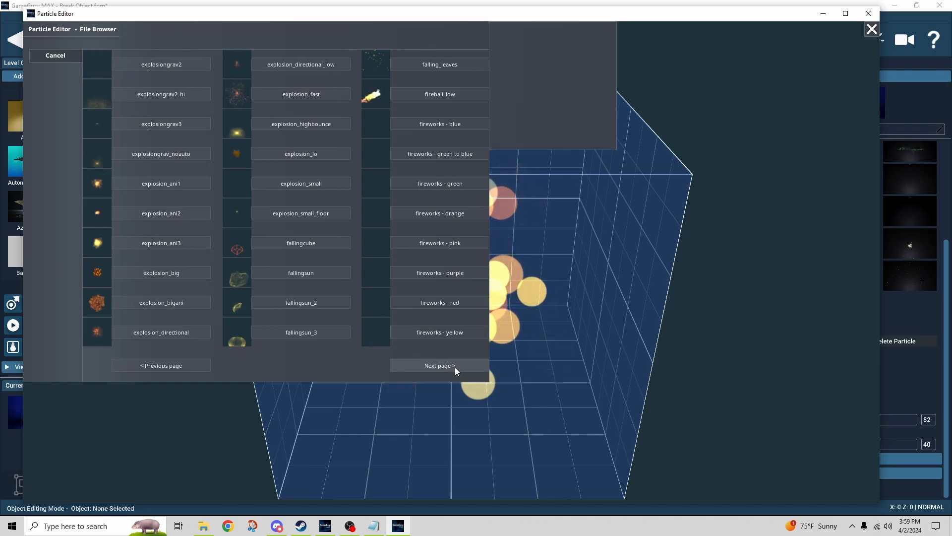
click(55, 55)
click(868, 14)
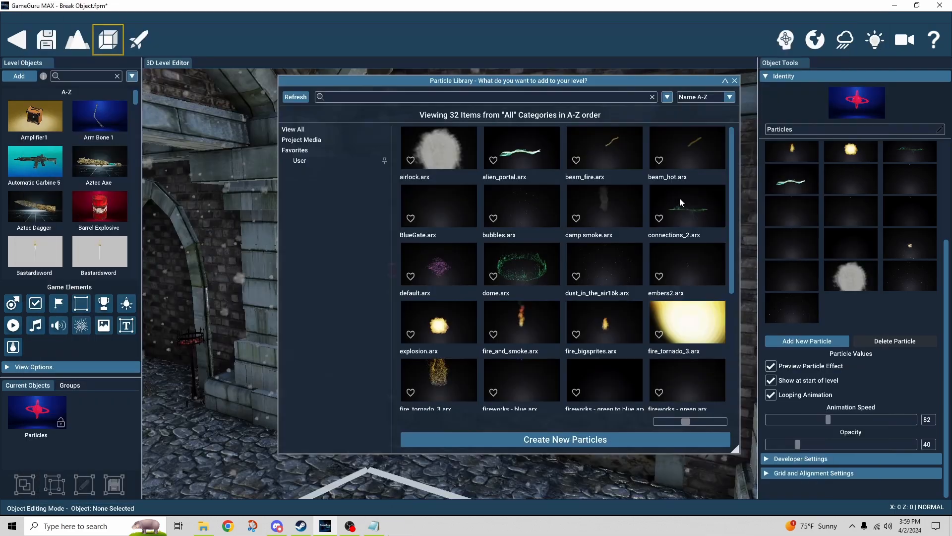
click(735, 81)
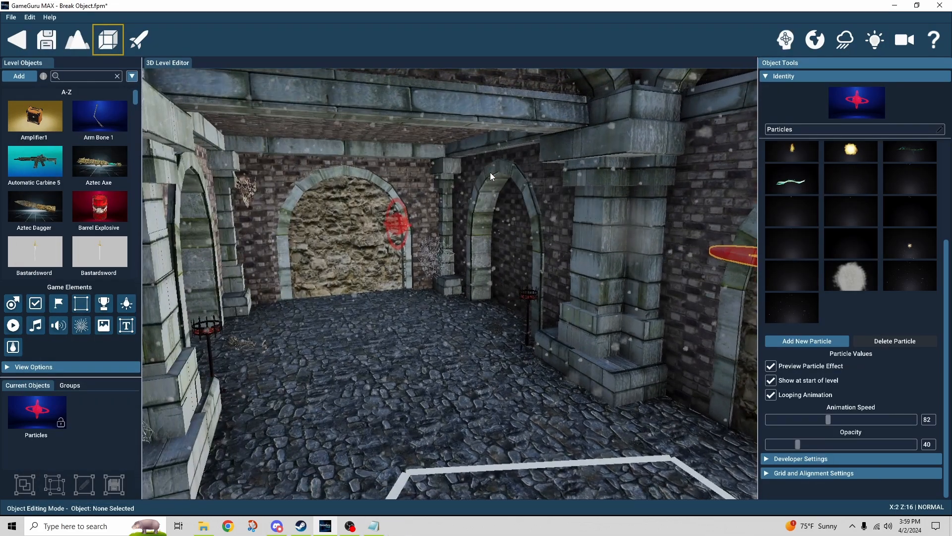
Select Wall1 and inspect the blocked archway from several sides along with its Break Object behavior
right_drag(491, 174, 512, 160)
key(w)
key(s)
key(w)
key(s)
click(558, 189)
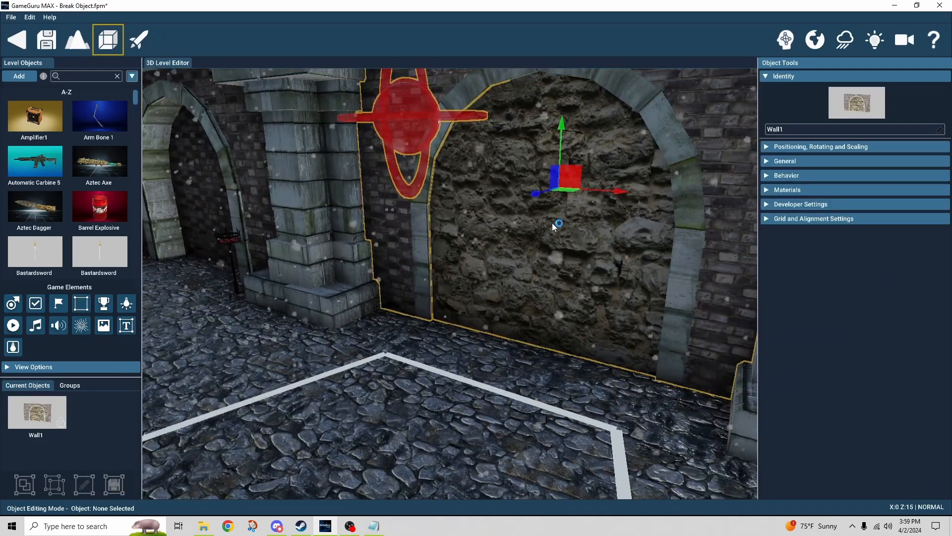
key(w)
right_drag(559, 189, 528, 244)
key(s)
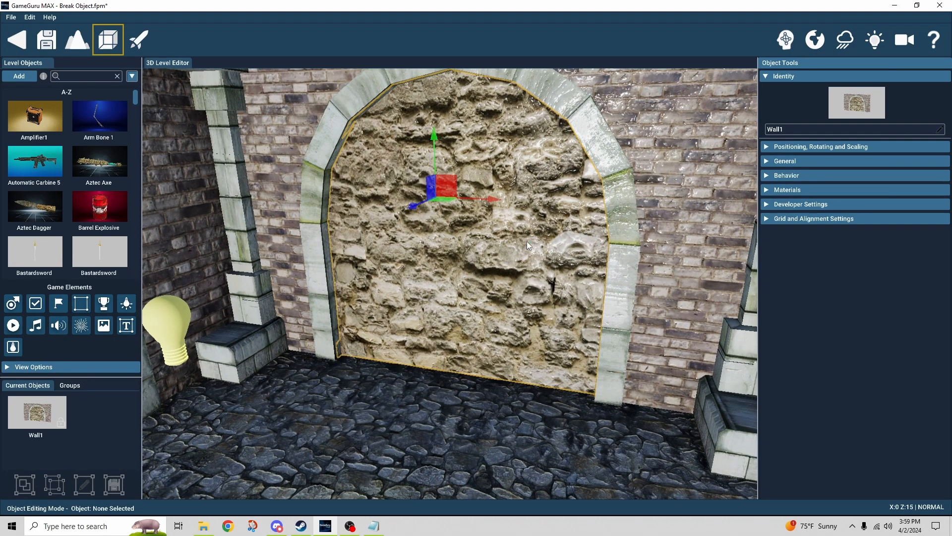
right_drag(527, 241, 561, 241)
key(a)
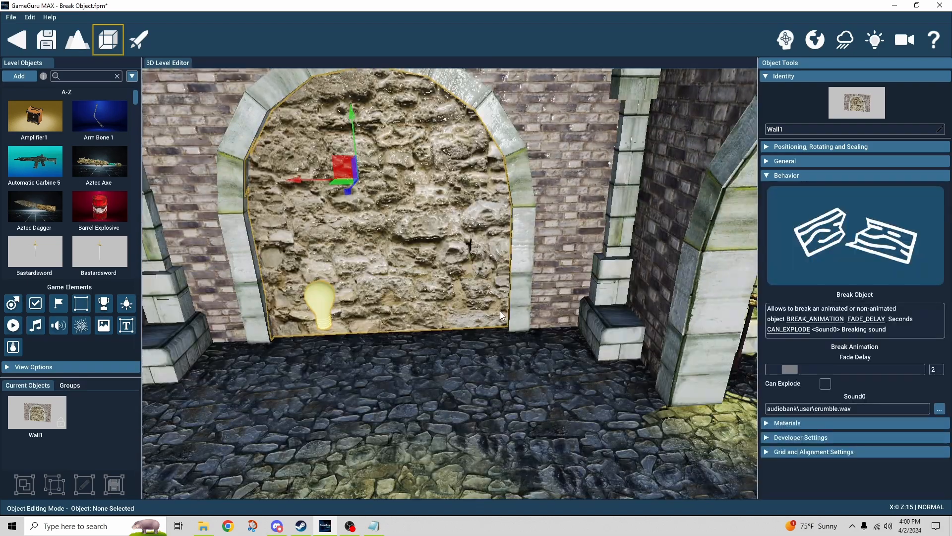